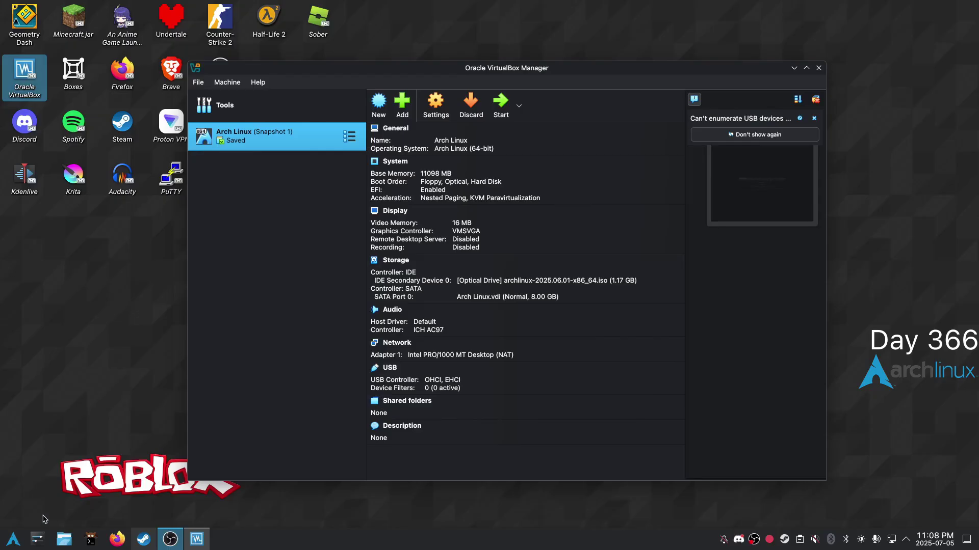
# Step: Launch Kronometer, move it to the top-right corner and keep it above other windows
pyautogui.click(13, 538)
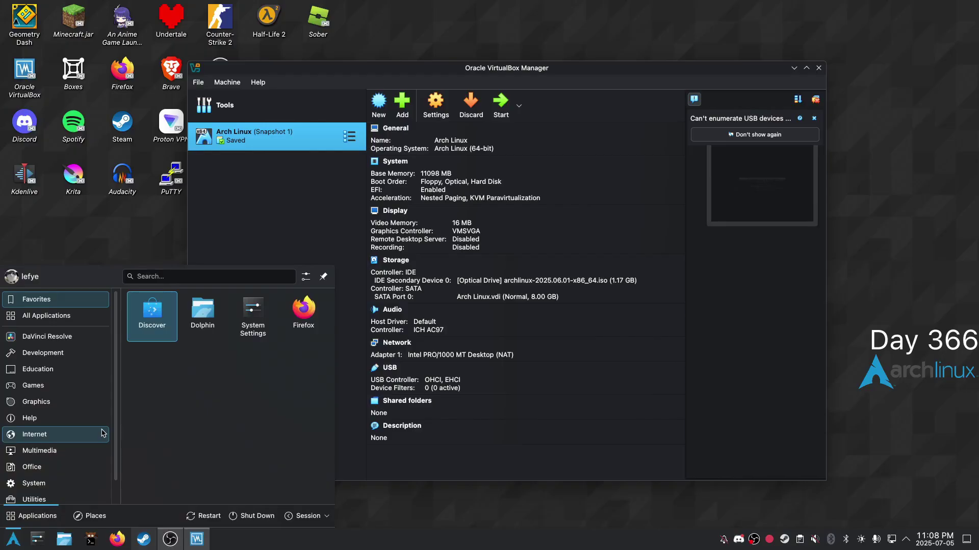
pyautogui.write('sober')
pyautogui.press('Return')
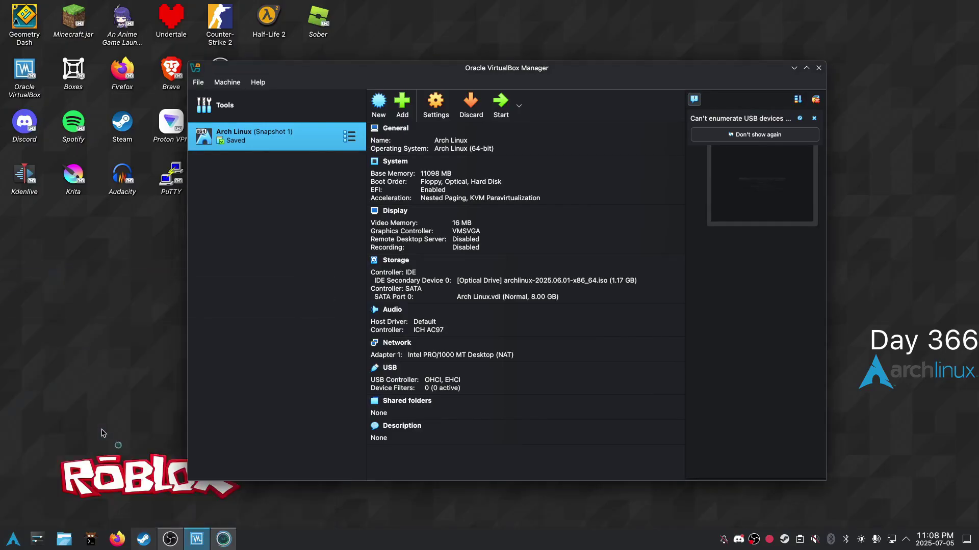
pyautogui.moveTo(526, 216)
pyautogui.mouseDown()
pyautogui.moveTo(891, 4)
pyautogui.moveTo(899, 14)
pyautogui.mouseUp()
pyautogui.rightClick(902, 17)
pyautogui.moveTo(887, 62)
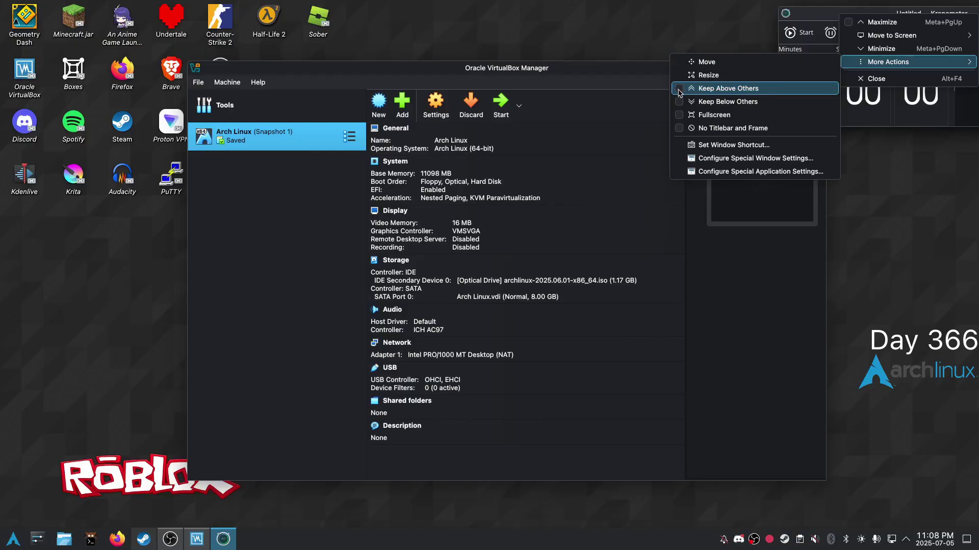
pyautogui.click(728, 88)
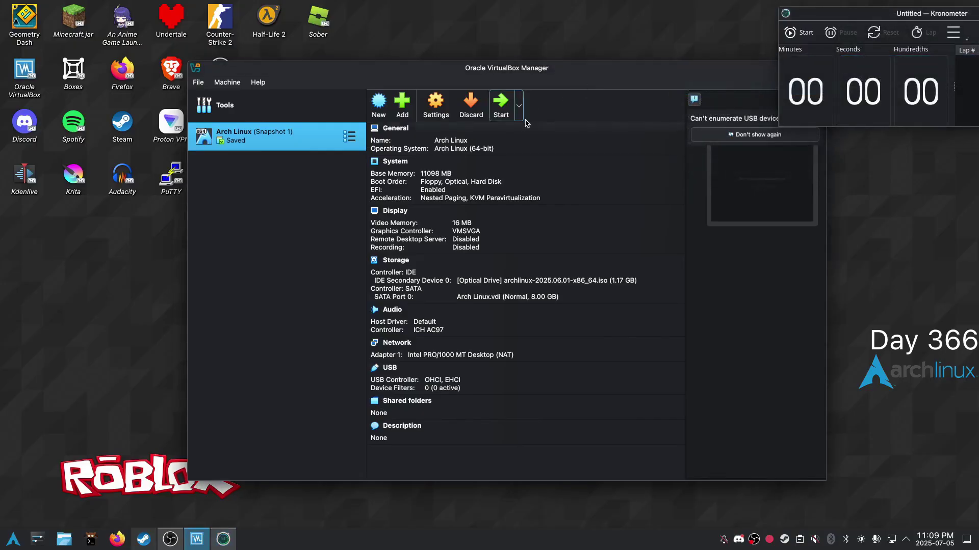
# Step: Boot the Arch Linux VM's default install entry, start the stopwatch and capture input
pyautogui.click(500, 103)
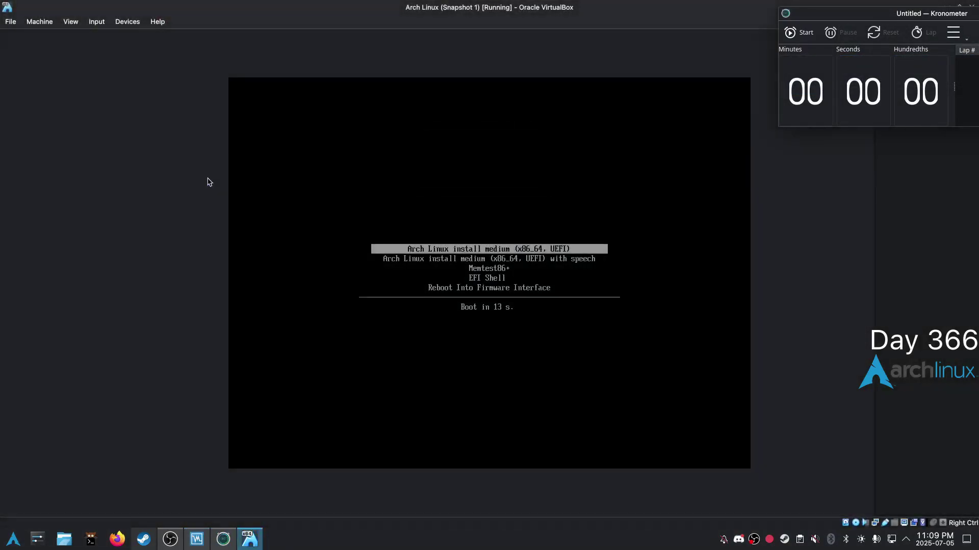
pyautogui.press('Return')
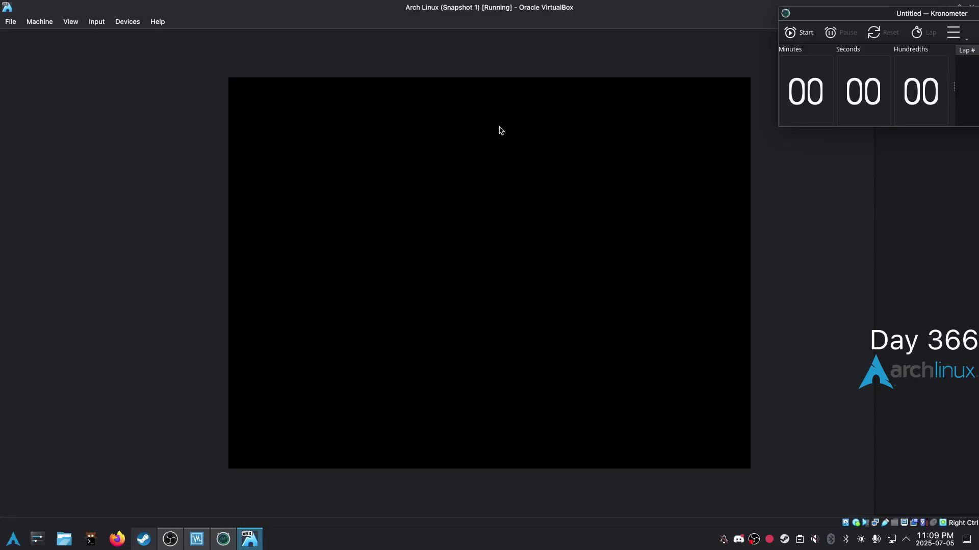
pyautogui.click(799, 32)
pyautogui.click(535, 153)
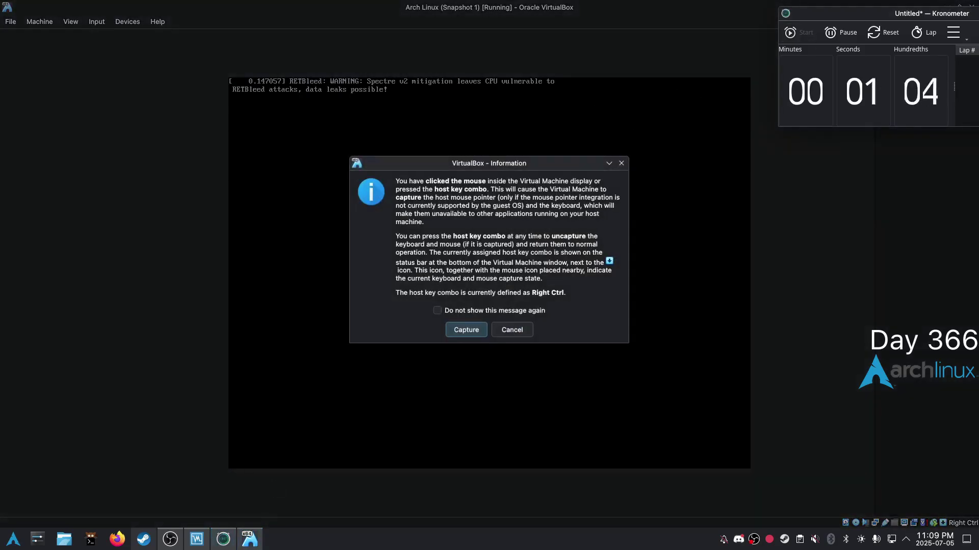
pyautogui.click(459, 331)
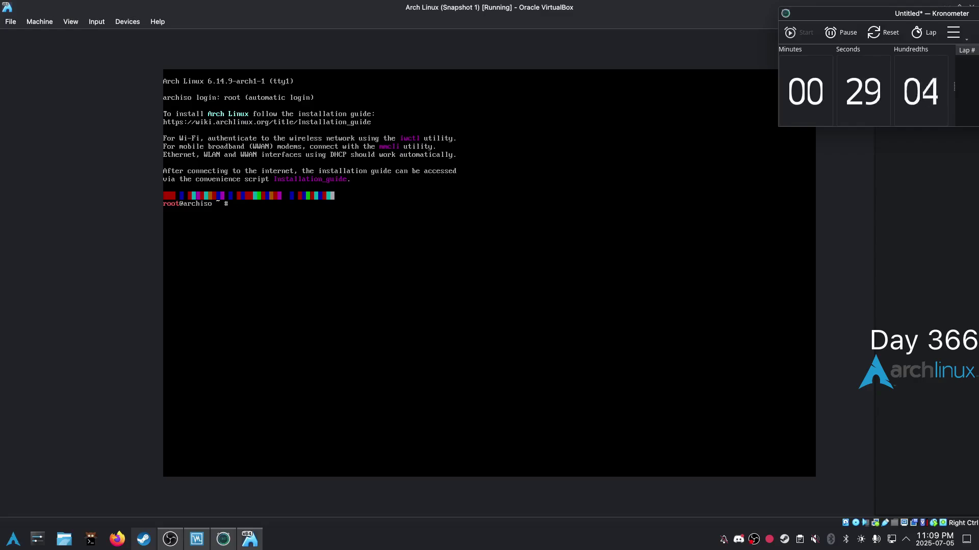
pyautogui.write('c')
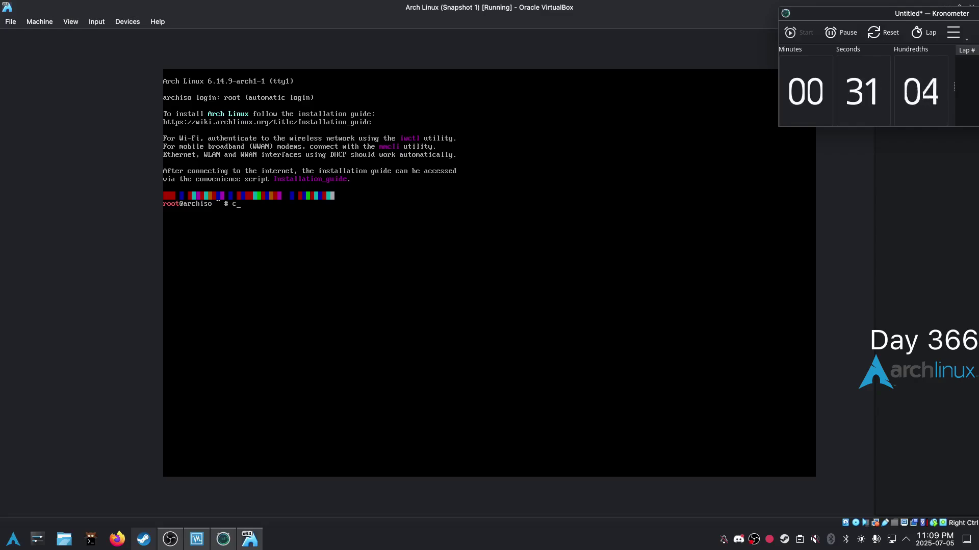
# Step: Run cfdisk on /dev/sda with a GPT partition table
pyautogui.press('BackSpace')
pyautogui.write('isk')
pyautogui.write(' /dev')
pyautogui.write('/sda')
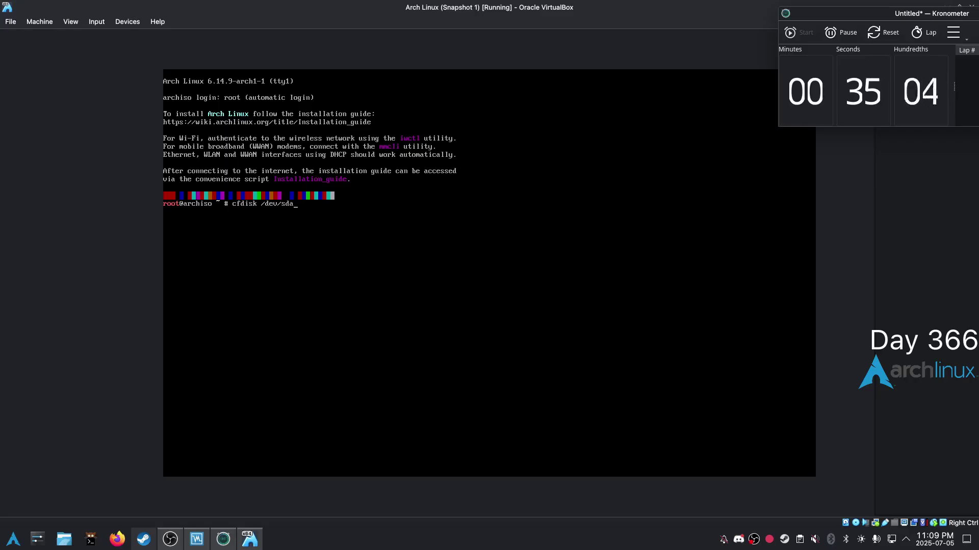
pyautogui.press('Return')
pyautogui.press('Return')
pyautogui.press('Return')
pyautogui.write('80')
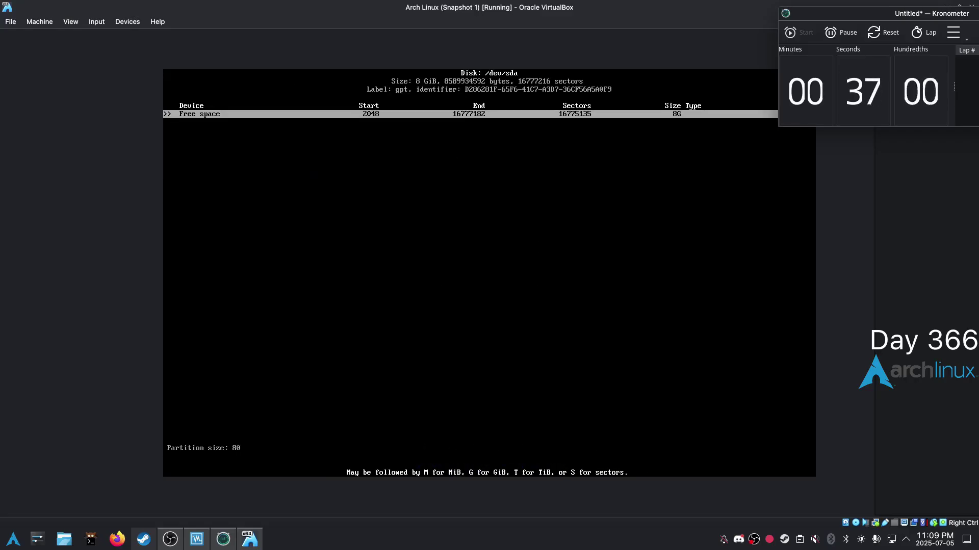
# Step: Create an 800M partition plus a remaining-space partition and write the table
pyautogui.press('Return')
pyautogui.press('Down')
pyautogui.press('Return')
pyautogui.press('Return')
pyautogui.press('Right')
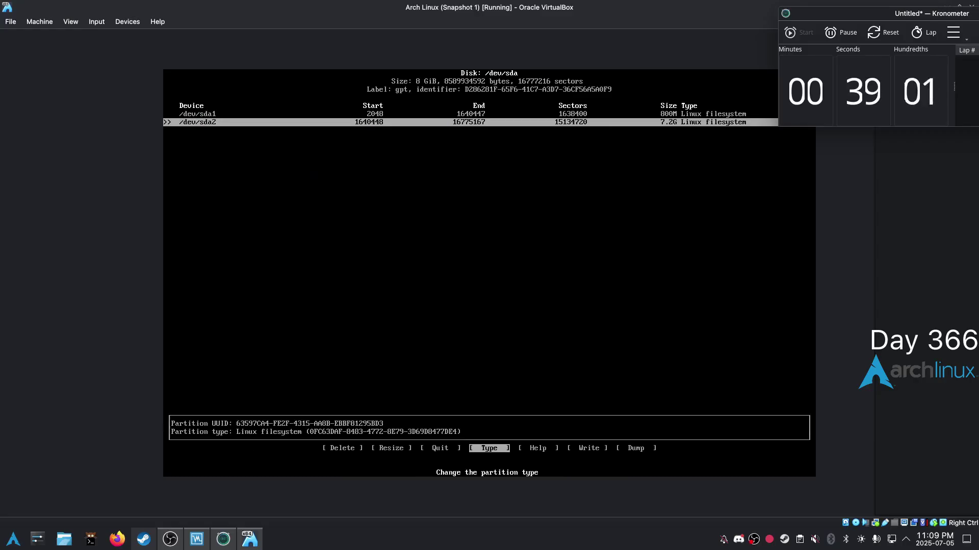
pyautogui.press('Right')
pyautogui.press('Right')
pyautogui.press('Return')
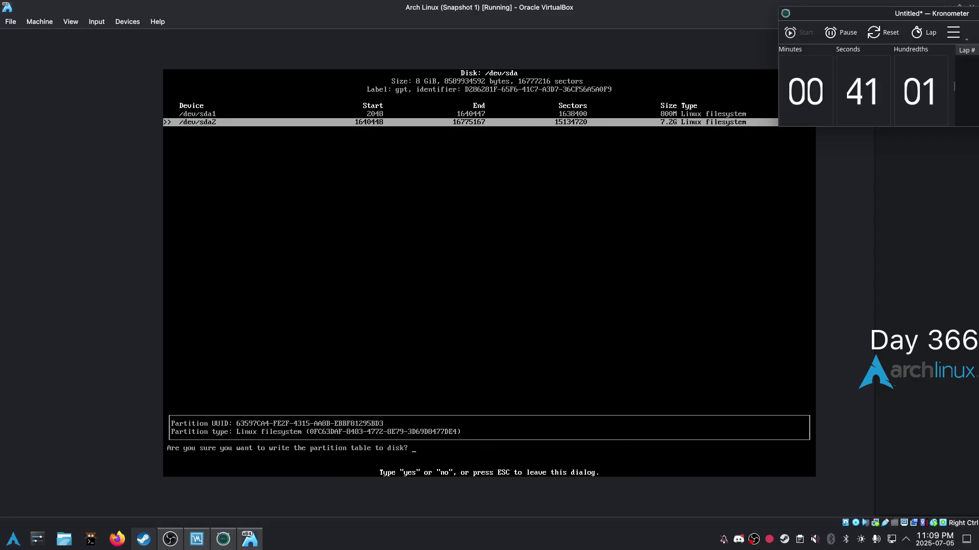
pyautogui.write('s')
pyautogui.press('Return')
pyautogui.press('Return')
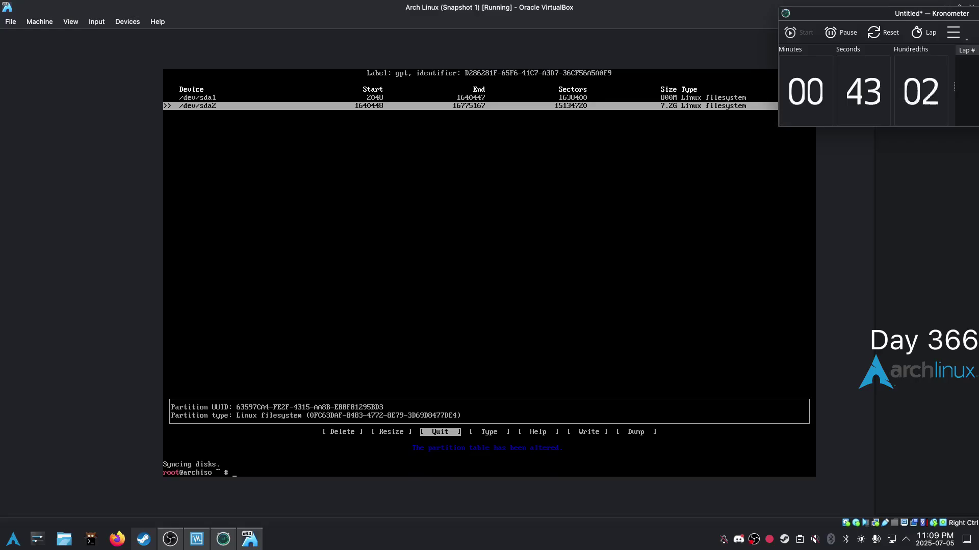
pyautogui.hotkey('ctrl', 'l')
pyautogui.write('k')
pyautogui.press('Return')
pyautogui.write('mkfs.e')
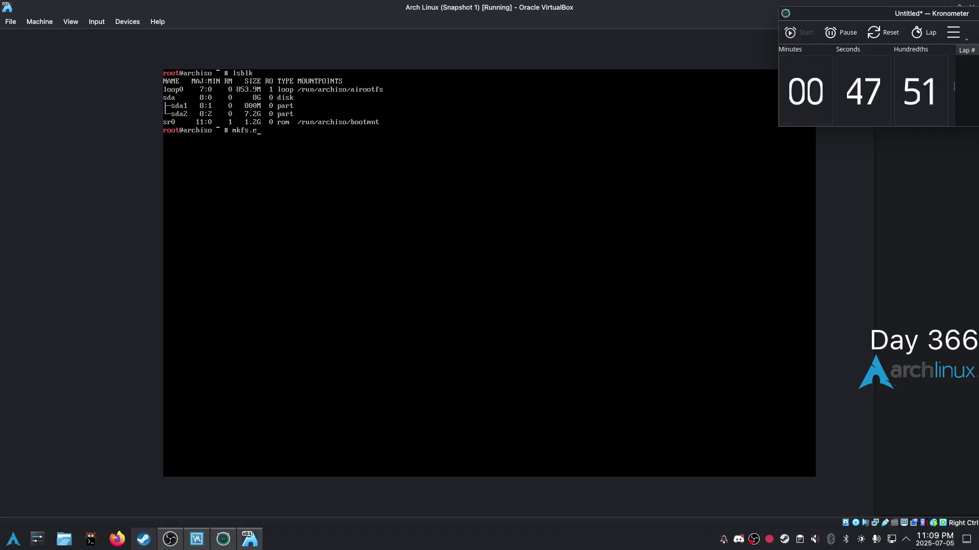
pyautogui.write('xt4 /dev/sd')
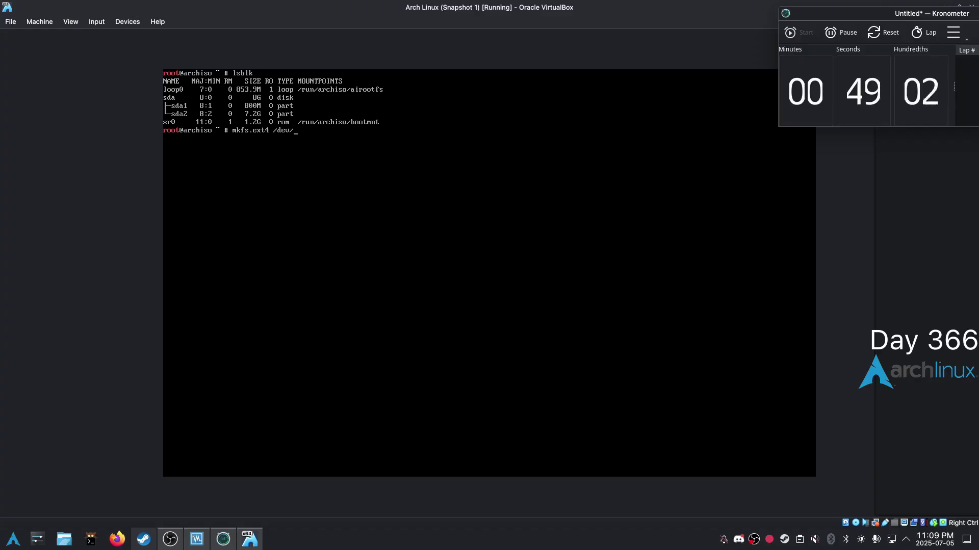
pyautogui.write('a2 /mnt')
# Step: Format sda2 as ext4 and sda1 as FAT32
pyautogui.press('Return')
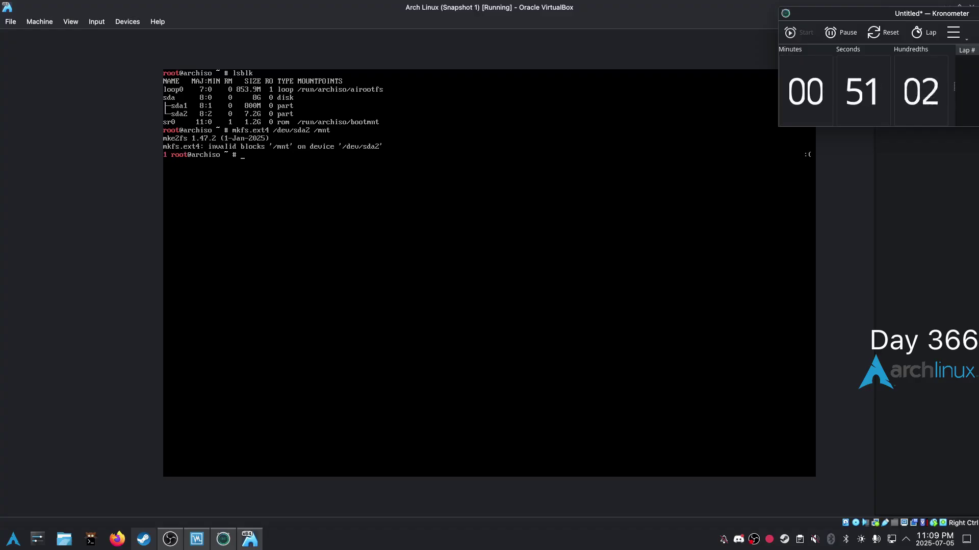
pyautogui.write('mo')
pyautogui.press('BackSpace')
pyautogui.press('BackSpace')
pyautogui.press('Up')
pyautogui.press('BackSpace')
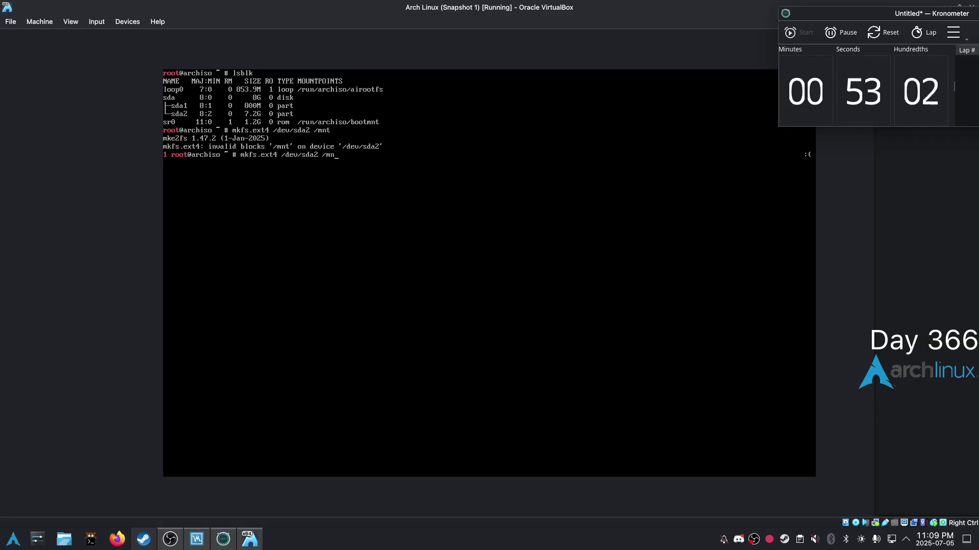
pyautogui.press('Return')
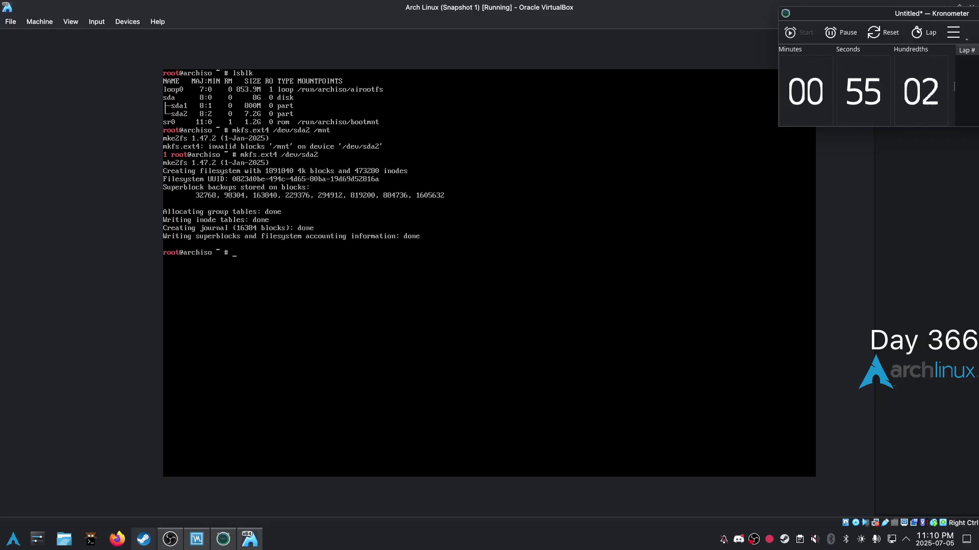
pyautogui.write('mkfs.fa')
pyautogui.write('t -')
pyautogui.write('F3')
pyautogui.press('BackSpace')
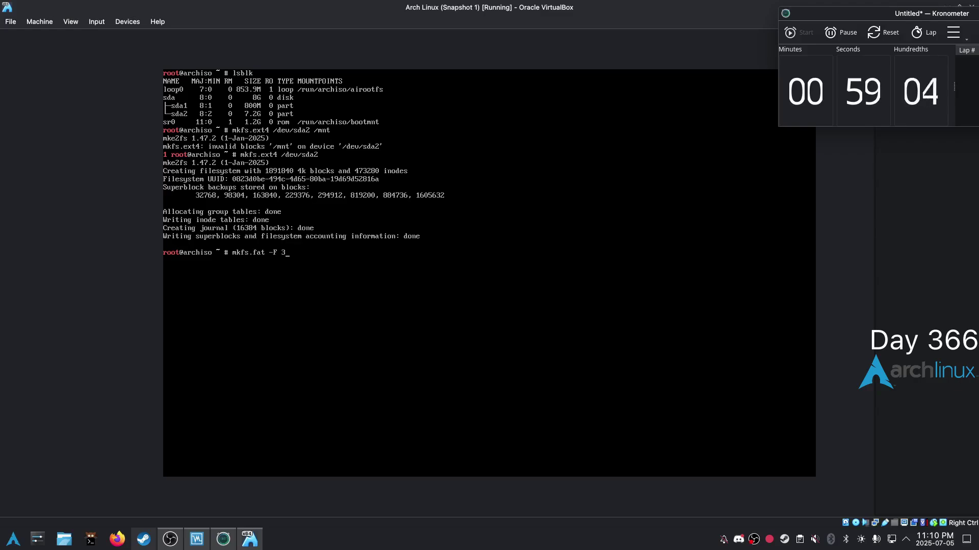
pyautogui.write('32//dev/sda1')
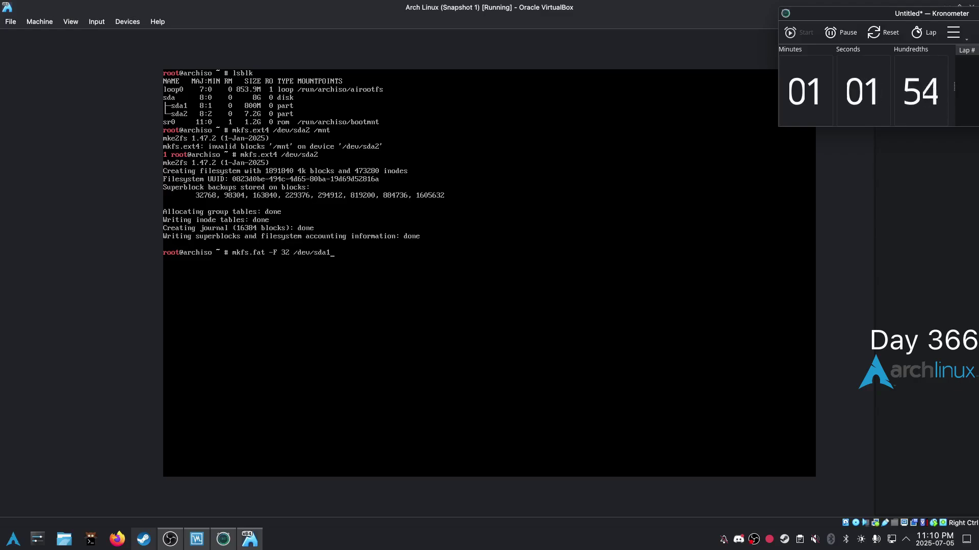
pyautogui.press('Return')
pyautogui.write('ount /d')
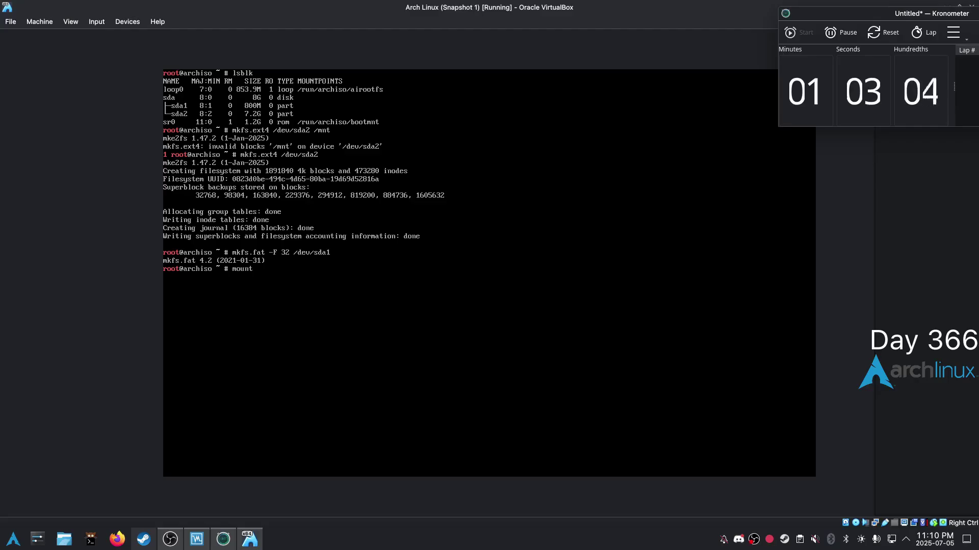
pyautogui.write('ev/sda2 /m')
pyautogui.write('nt')
# Step: Mount sda2 at /mnt and sda1 at /mnt/boot
pyautogui.press('Return')
pyautogui.write('mount ')
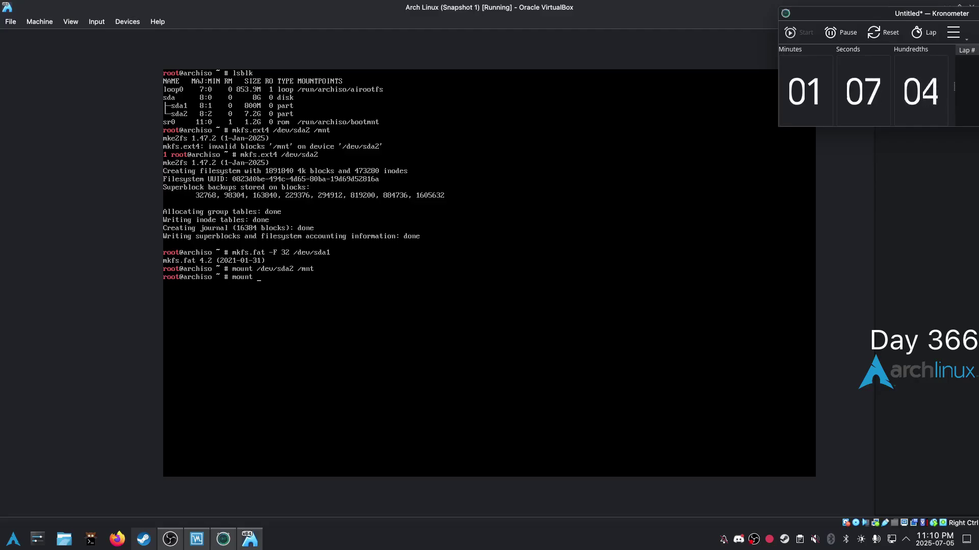
pyautogui.write('--mkdir')
pyautogui.press('BackSpace')
pyautogui.write('/dev/sda1')
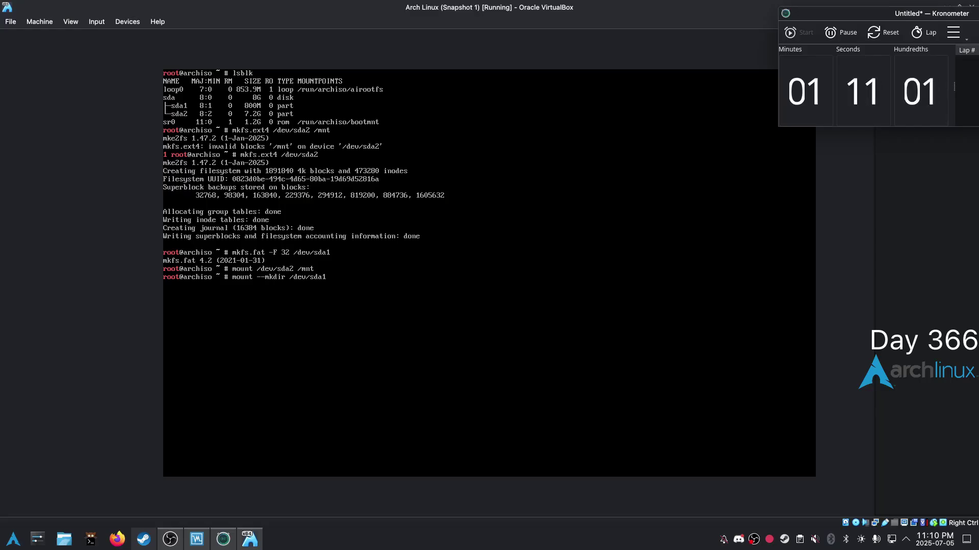
pyautogui.write(' /mnt/')
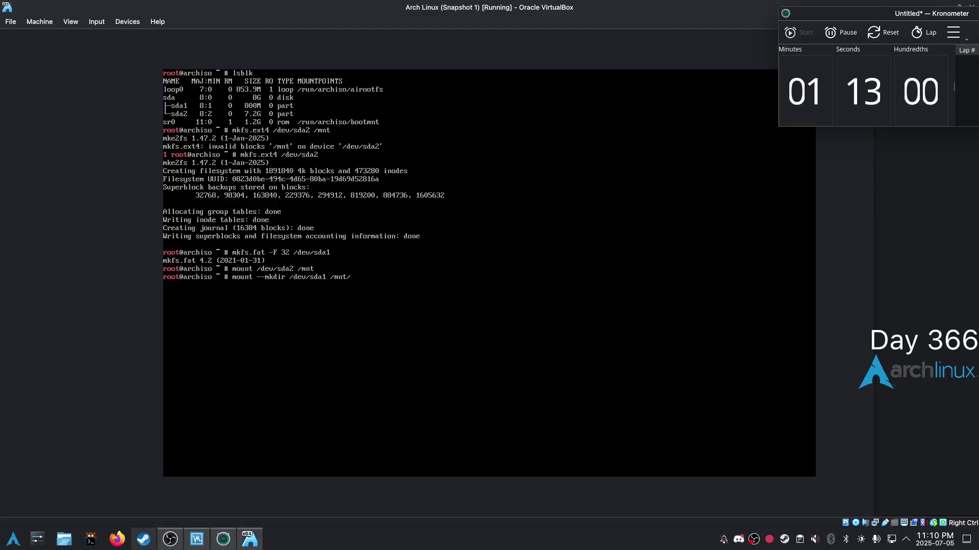
pyautogui.write('boot')
pyautogui.press('Return')
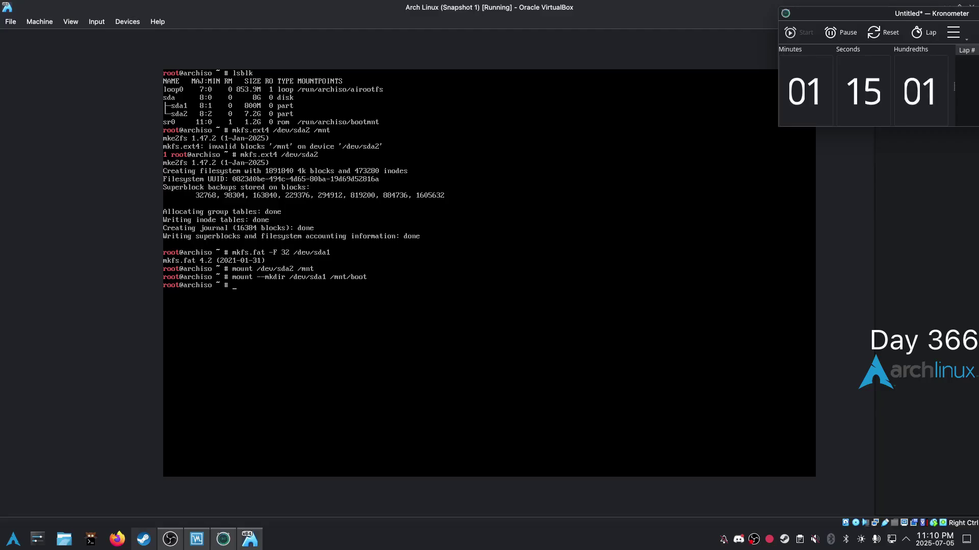
pyautogui.write('pacstr')
pyautogui.write('mnt')
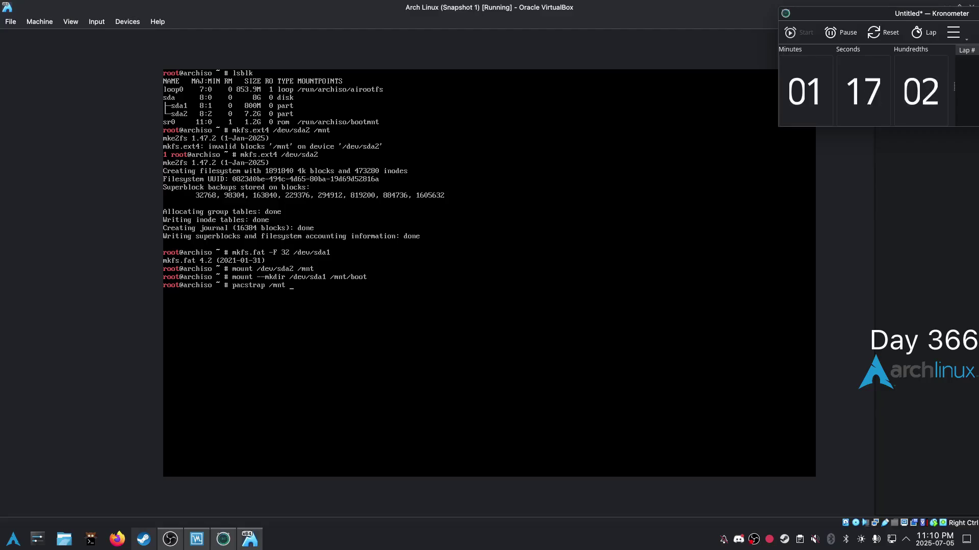
pyautogui.write(' base linux')
# Step: Pacstrap base, linux-zen, linux-firmware, networkmanager, screenfetch, cowsay, lolcat, nano, grub, efibootmgr into /mnt
pyautogui.press('BackSpace')
pyautogui.press('BackSpace')
pyautogui.write('-zen linux-fi')
pyautogui.write('rmwa')
pyautogui.write('netu')
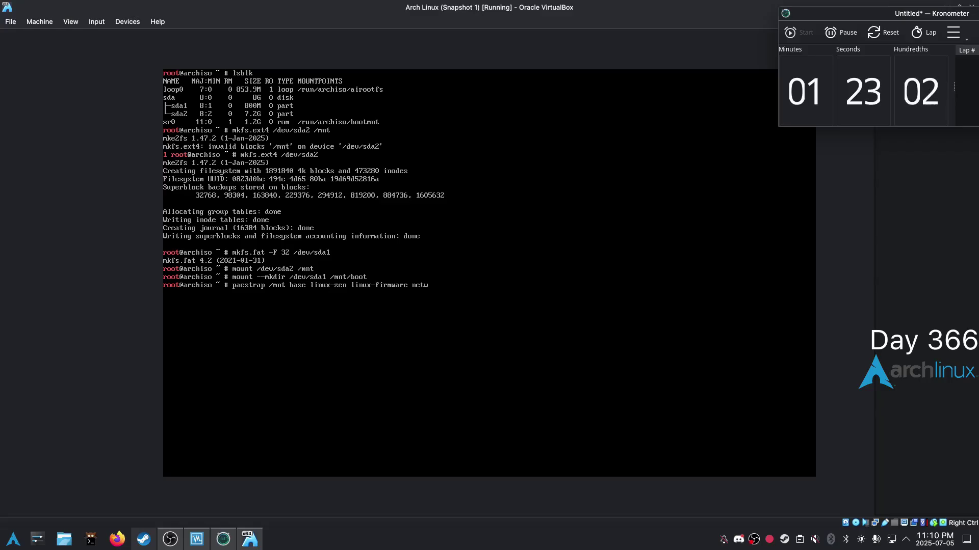
pyautogui.write('manager s')
pyautogui.write('cre')
pyautogui.press('BackSpace')
pyautogui.write('reenfetch c')
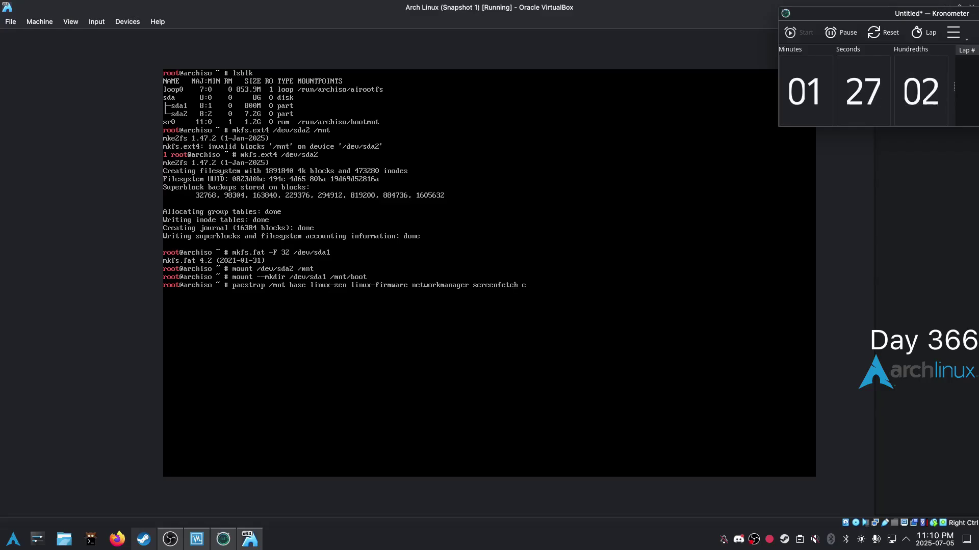
pyautogui.write('owsay l:o')
pyautogui.press('BackSpace')
pyautogui.write('lcat nano g')
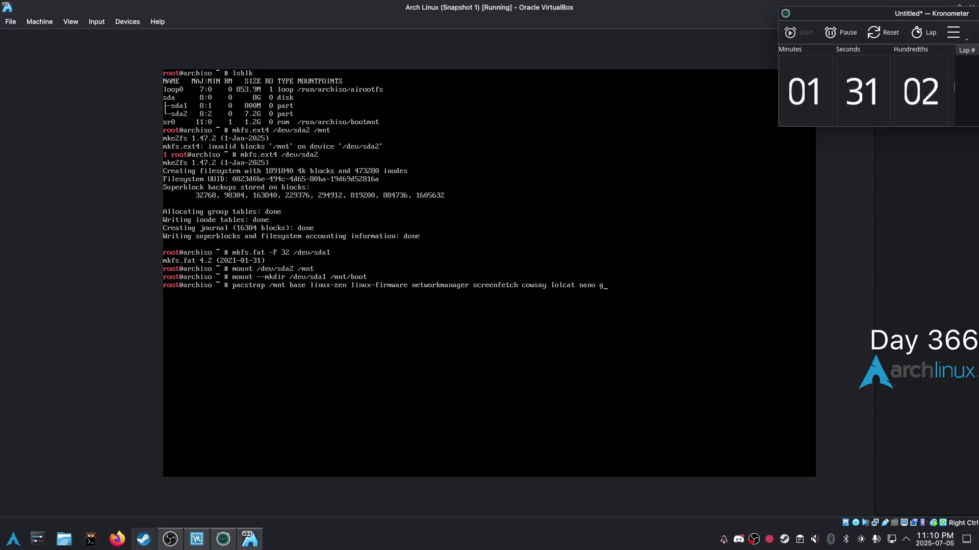
pyautogui.write('urub e')
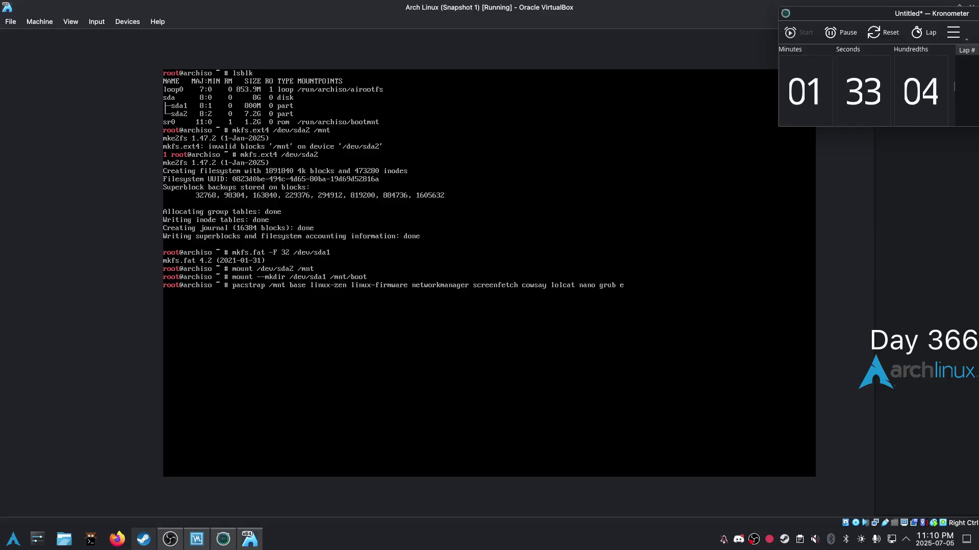
pyautogui.write('otmgr')
pyautogui.press('Return')
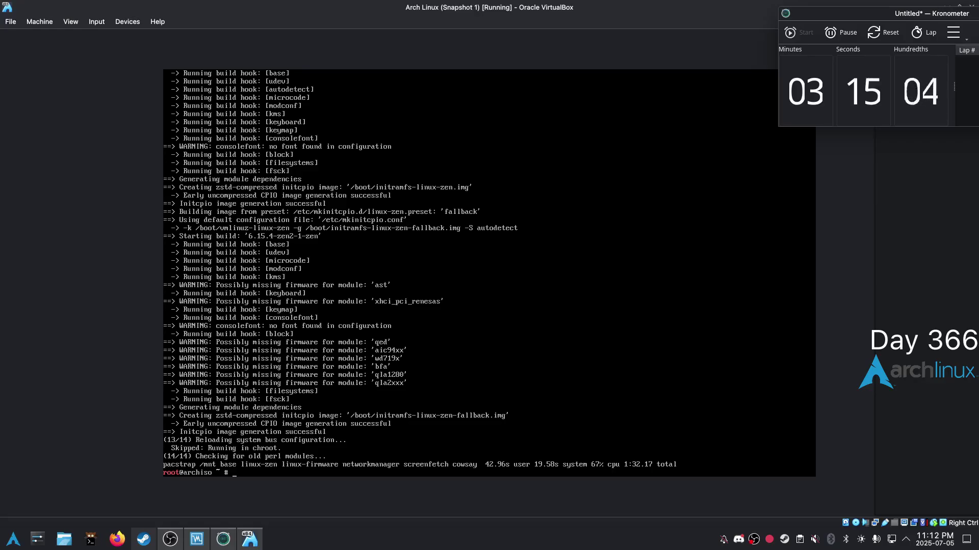
pyautogui.write('genfstab -')
pyautogui.write('U /mnt >>')
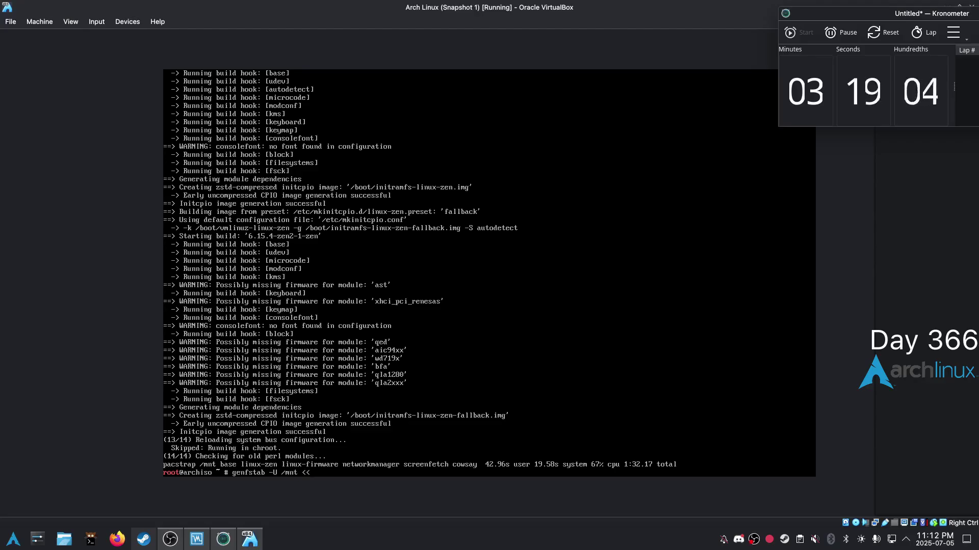
pyautogui.write('>>/mnt/etc/')
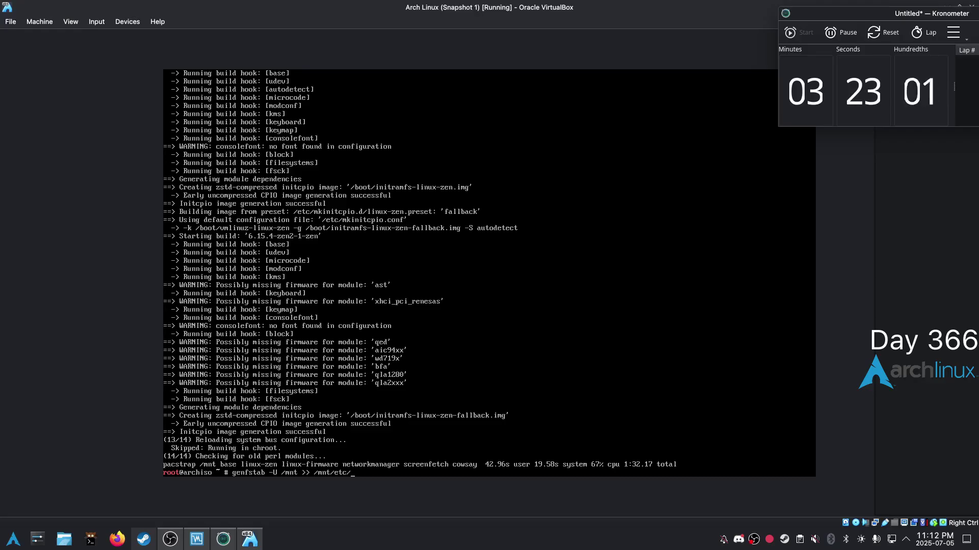
pyautogui.write('fstab')
# Step: Generate fstab into /mnt/etc/fstab and chroot into /mnt
pyautogui.press('Return')
pyautogui.write('ar')
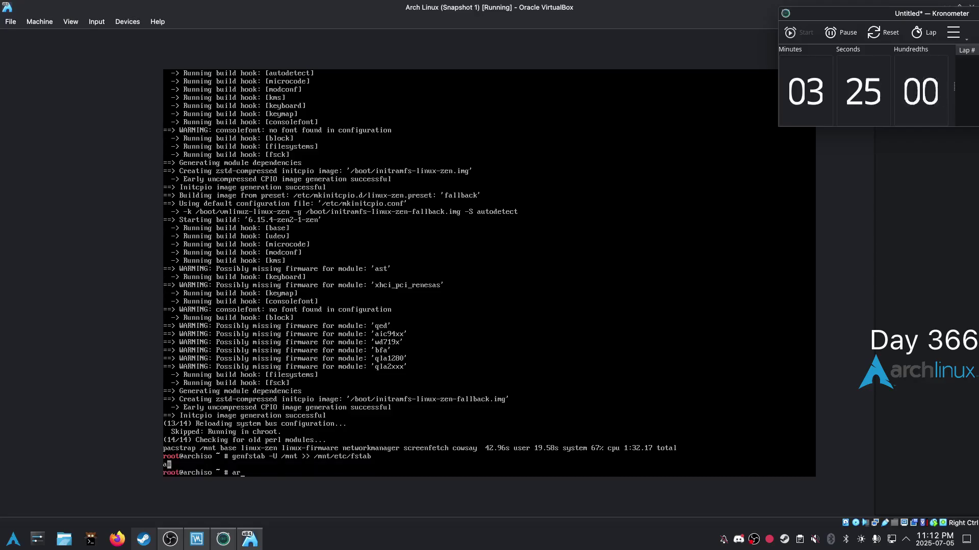
pyautogui.write('ch-chroot /')
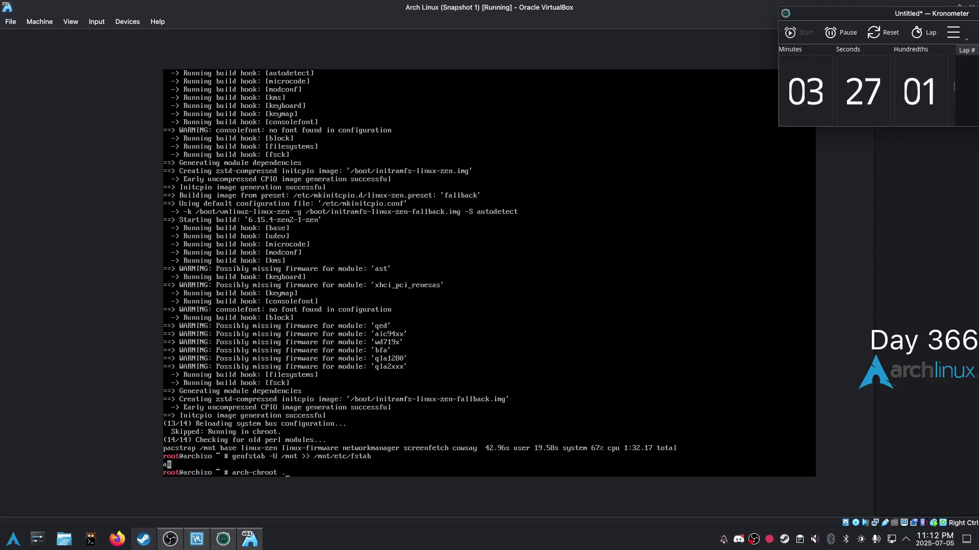
pyautogui.write(' /mnt')
pyautogui.press('Return')
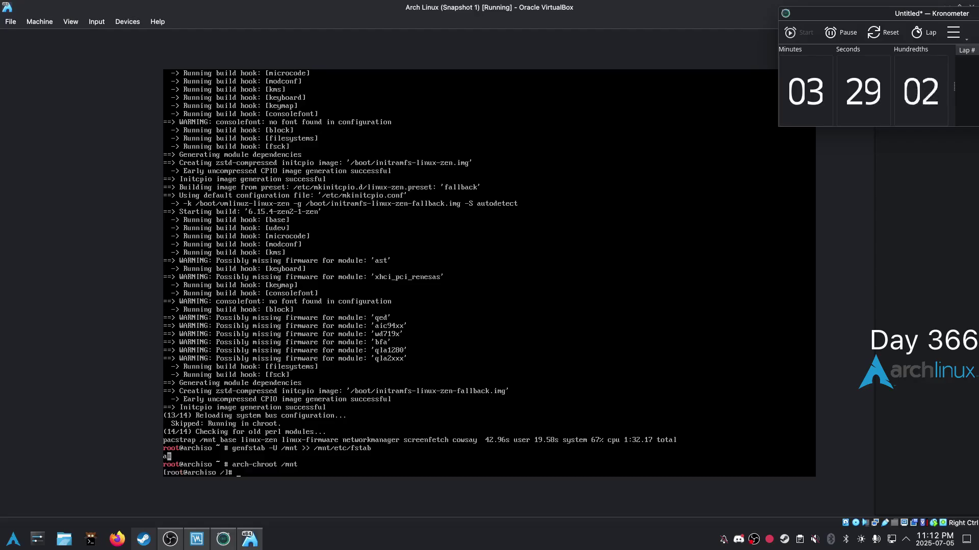
pyautogui.write('grub-insta')
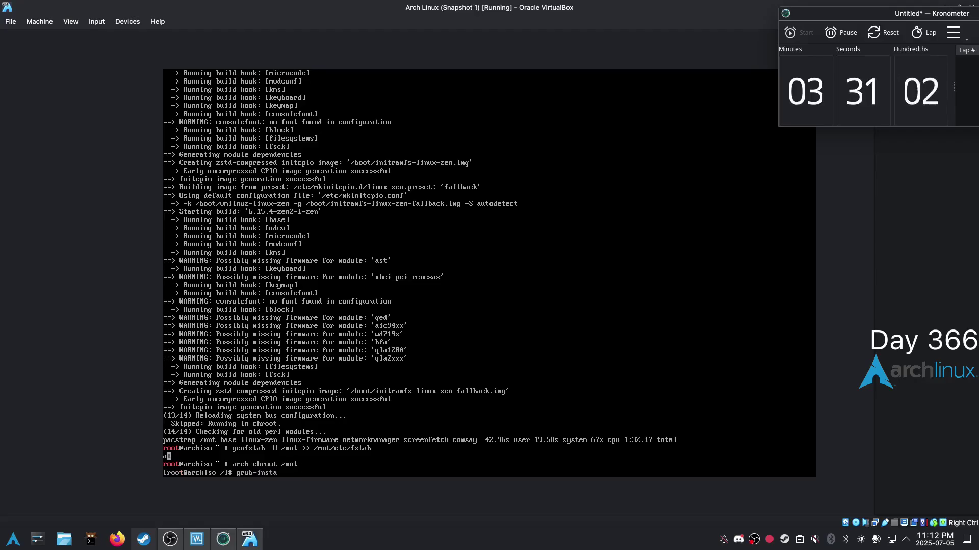
pyautogui.write('ll --target=')
pyautogui.write('x86_64-efi --')
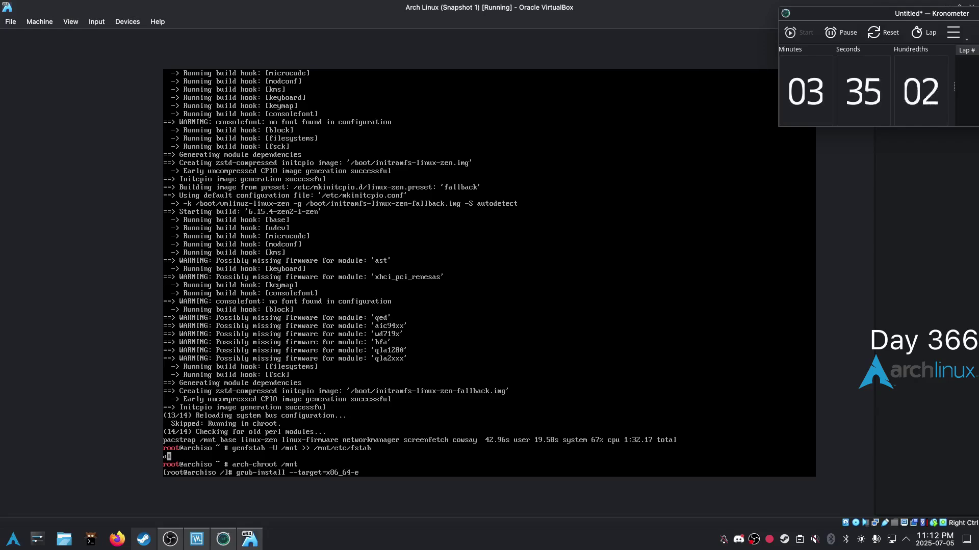
pyautogui.write('efi-directory=/b')
pyautogui.write('oot')
# Step: Install GRUB for x86_64-efi and generate /boot/grub/grub.cfg
pyautogui.press('Return')
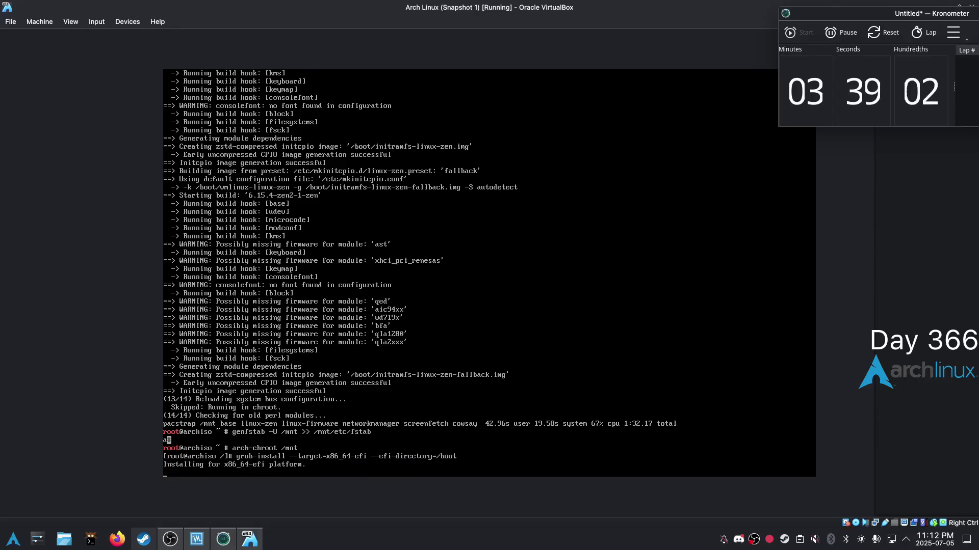
pyautogui.write('gr')
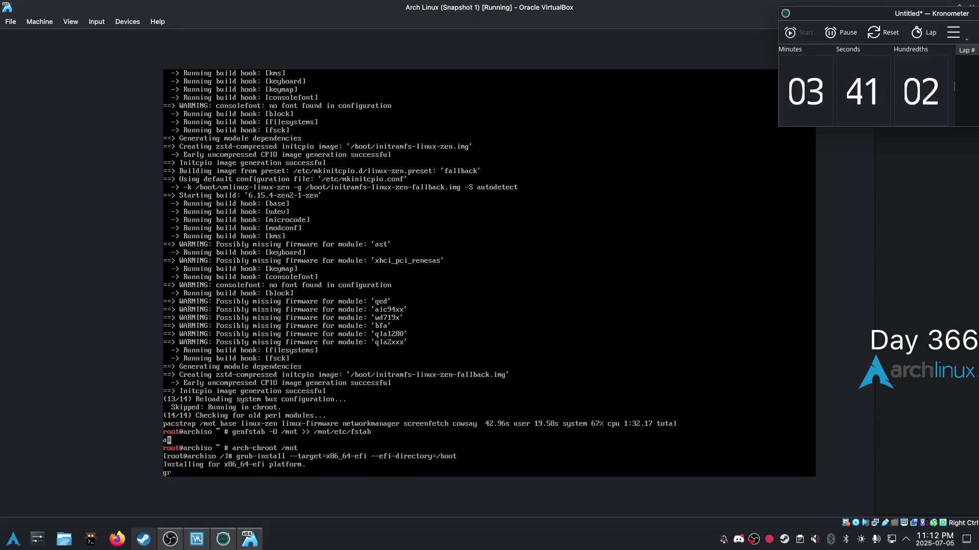
pyautogui.write('ub-mkconfig -o /bo')
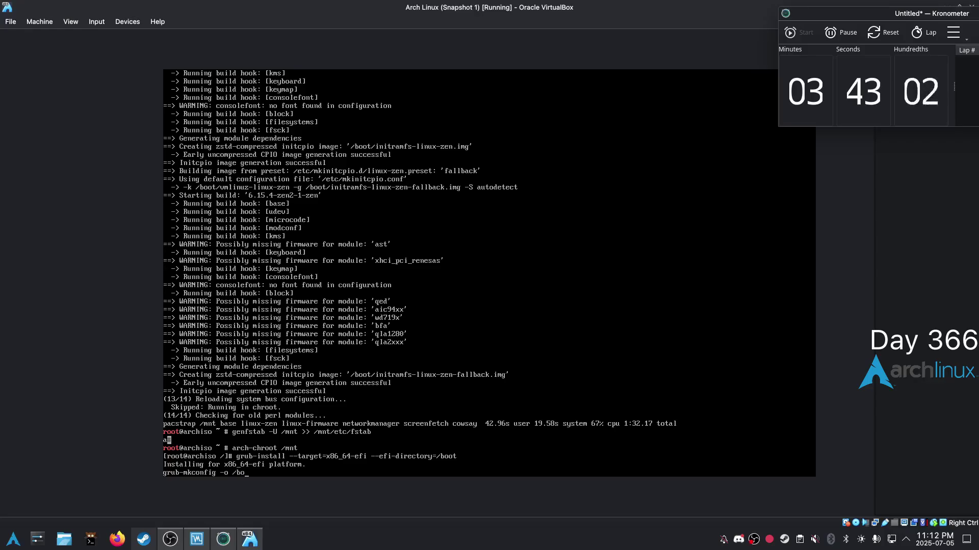
pyautogui.write('ot/grub/gurb')
pyautogui.press('BackSpace')
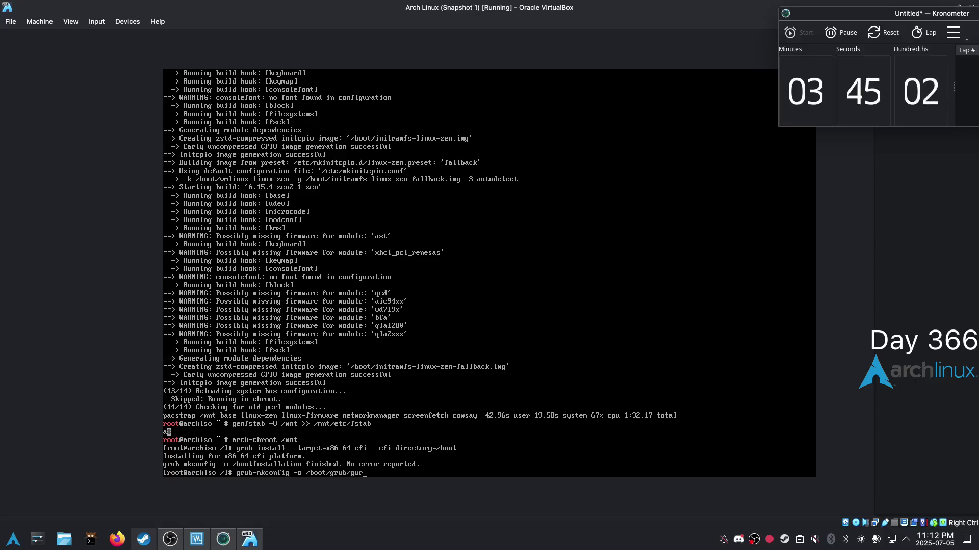
pyautogui.press('BackSpace')
pyautogui.press('BackSpace')
pyautogui.write('rub.cfg')
pyautogui.press('Return')
pyautogui.write('syst')
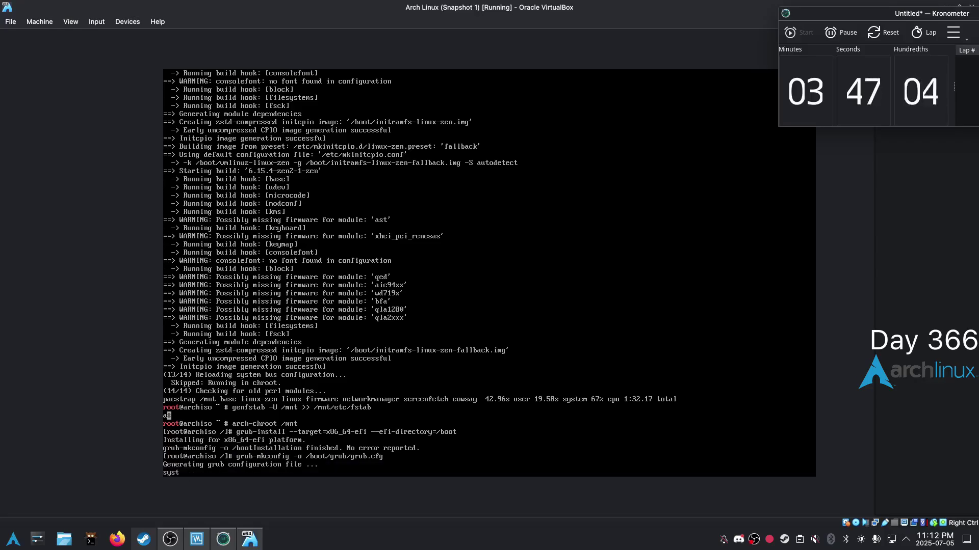
pyautogui.write('emctl enable Network')
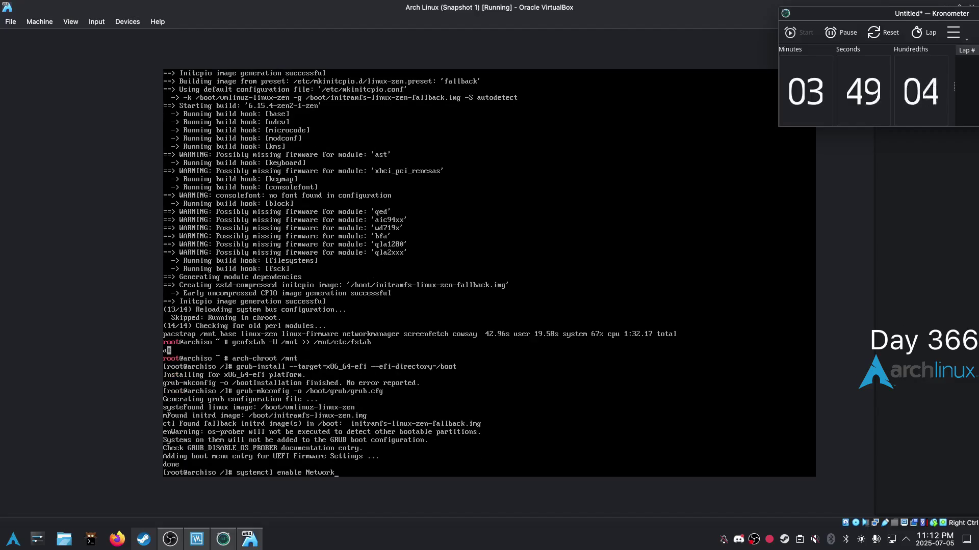
pyautogui.write('Manager')
# Step: Enable NetworkManager, set the root password and exit the chroot
pyautogui.press('Return')
pyautogui.write('pa')
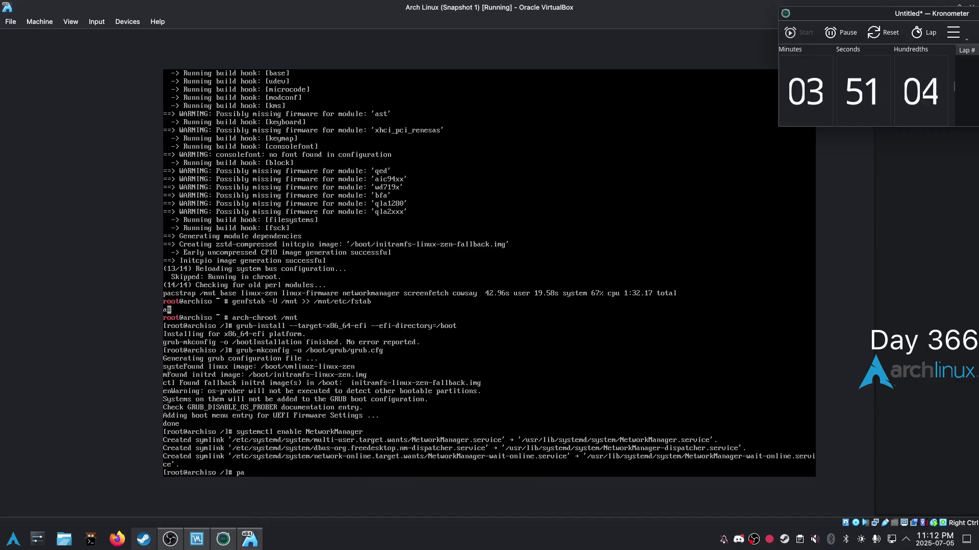
pyautogui.write('sswd')
pyautogui.press('Return')
pyautogui.press('Return')
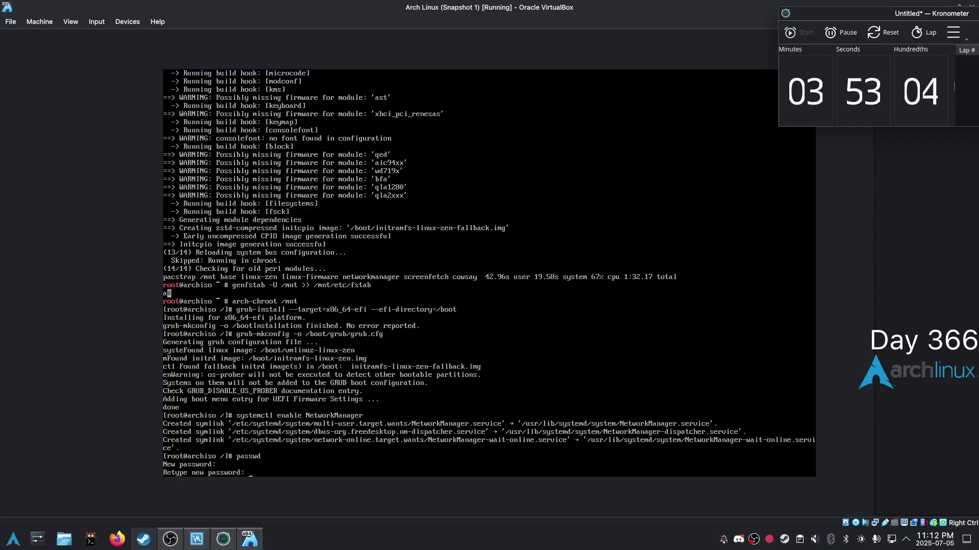
pyautogui.press('Return')
pyautogui.hotkey('ctrl', 'd')
pyautogui.write('reboot')
pyautogui.press('Return')
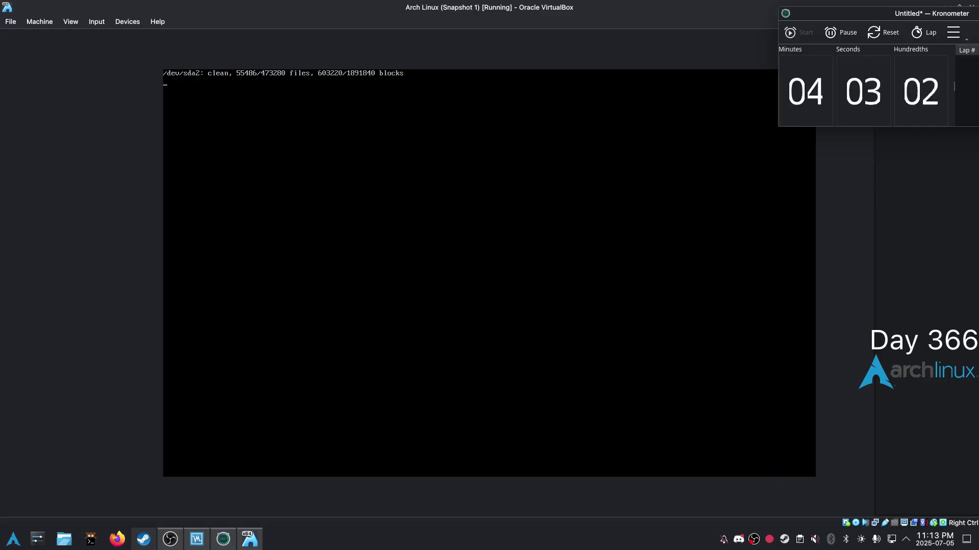
pyautogui.write('roo')
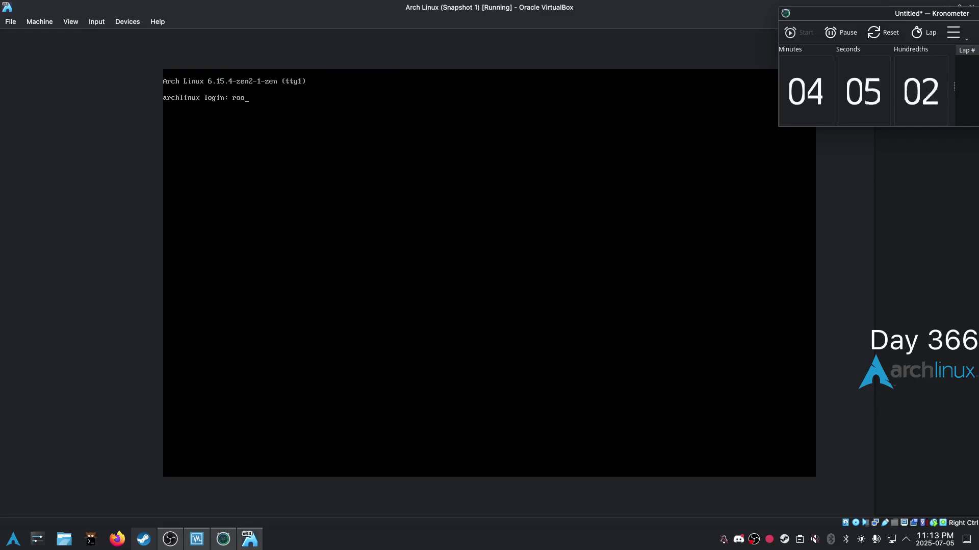
pyautogui.write('t')
# Step: Log in as root, show the 'Day 366!' lolcat dragon, and ping 1.1.1.1 once
pyautogui.press('Return')
pyautogui.press('Return')
pyautogui.write('scr')
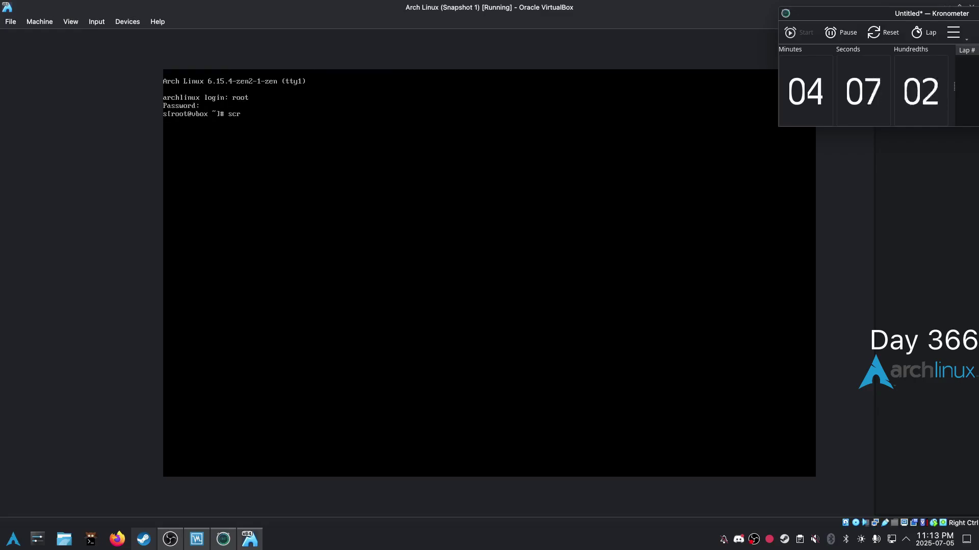
pyautogui.write('eenfetch')
pyautogui.press('Return')
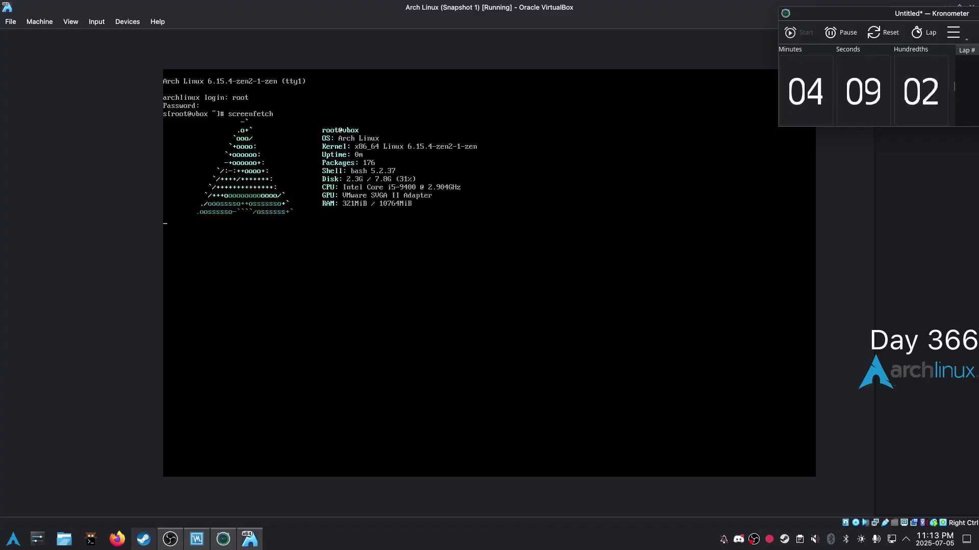
pyautogui.write('cowsay -f drag')
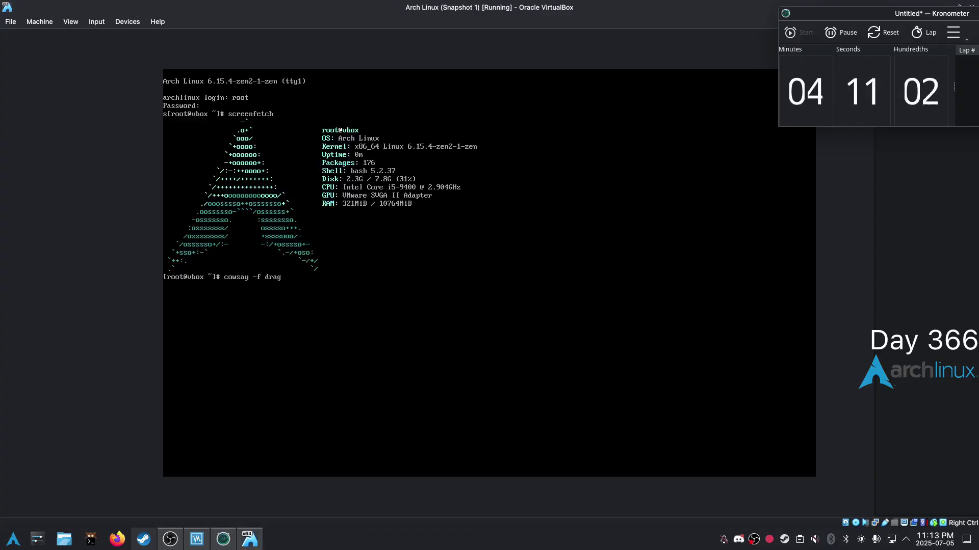
pyautogui.write('on Day 3')
pyautogui.write('66! ')
pyautogui.write('| lolcat')
pyautogui.press('Return')
pyautogui.write('ping')
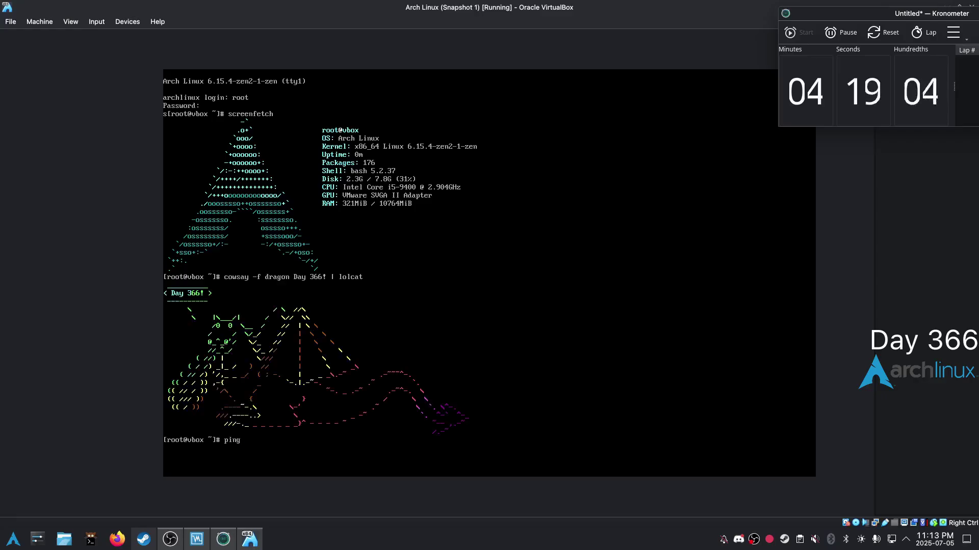
pyautogui.write(' 11.')
pyautogui.press('BackSpace')
pyautogui.press('BackSpace')
pyautogui.write('.1')
pyautogui.press('Return')
pyautogui.hotkey('ctrl', 'c')
pyautogui.write('shutdo')
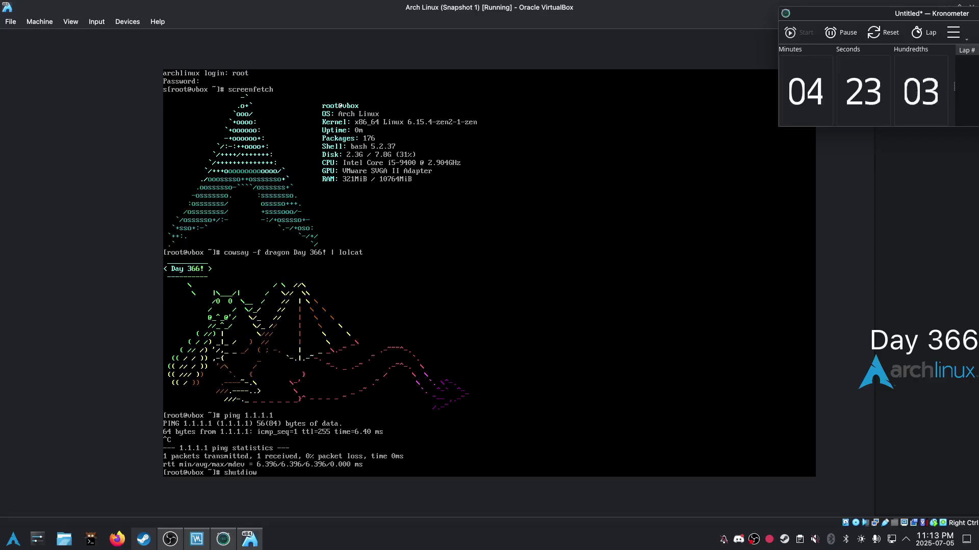
pyautogui.write('wn now')
# Step: Shut down the Arch VM, then reset and close the Kronometer stopwatch
pyautogui.press('Return')
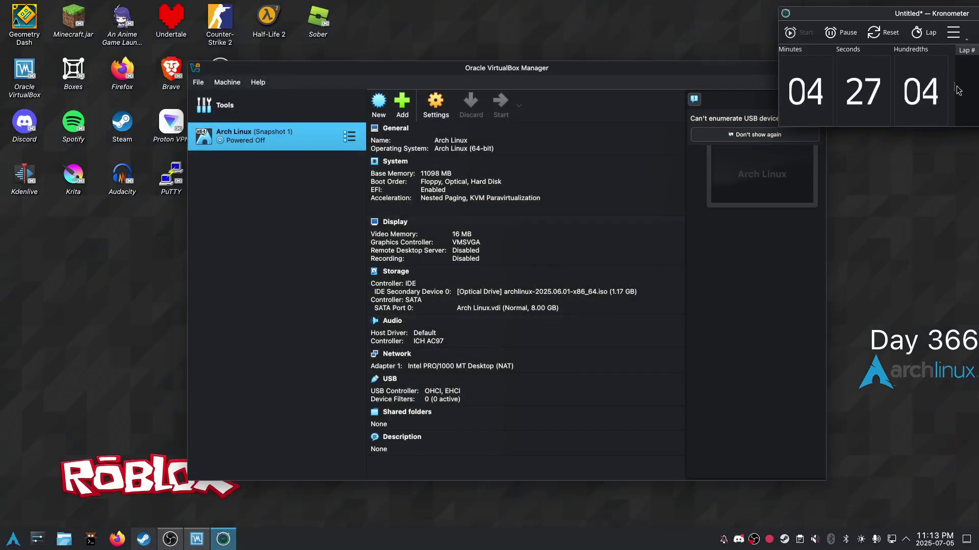
pyautogui.moveTo(863, 12); pyautogui.dragTo(372, 185)
pyautogui.click(382, 203)
pyautogui.press('space')
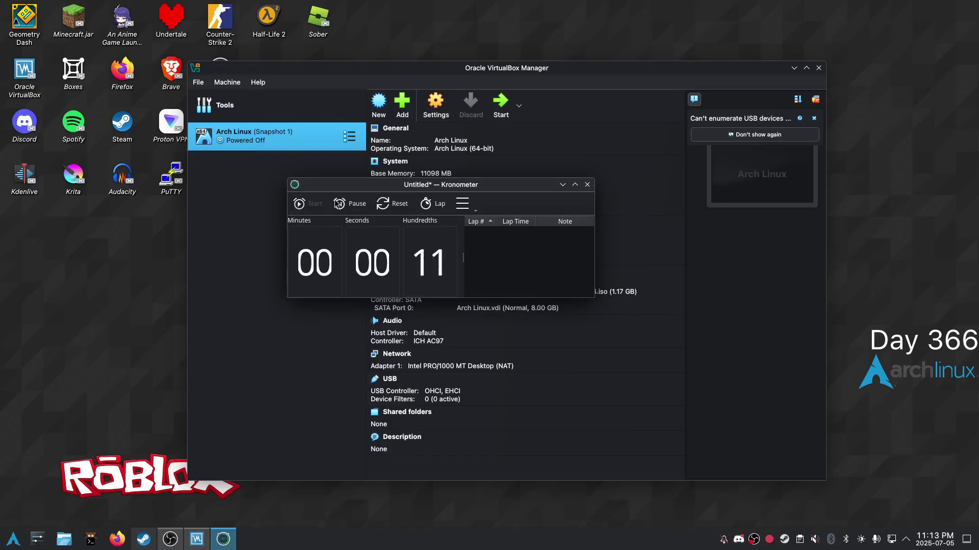
pyautogui.click(382, 204)
pyautogui.click(586, 185)
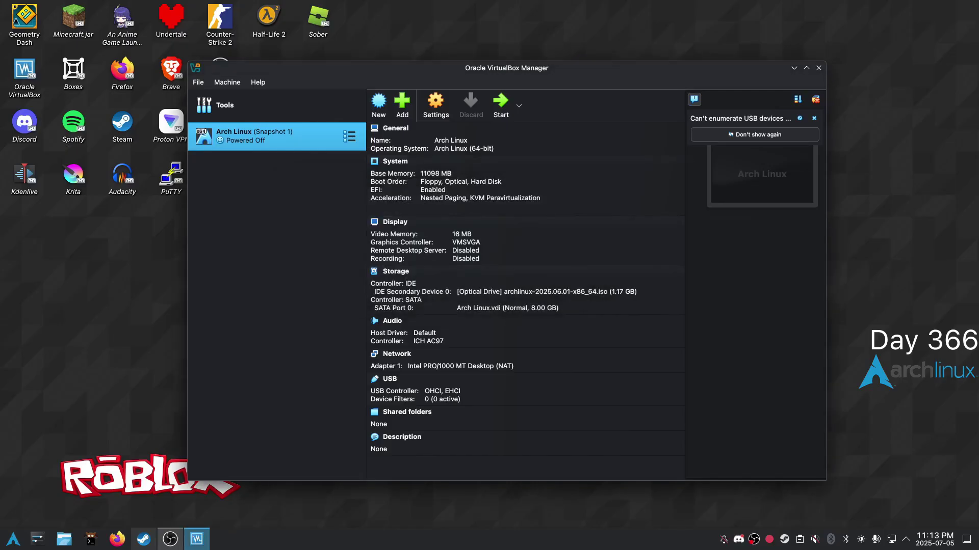